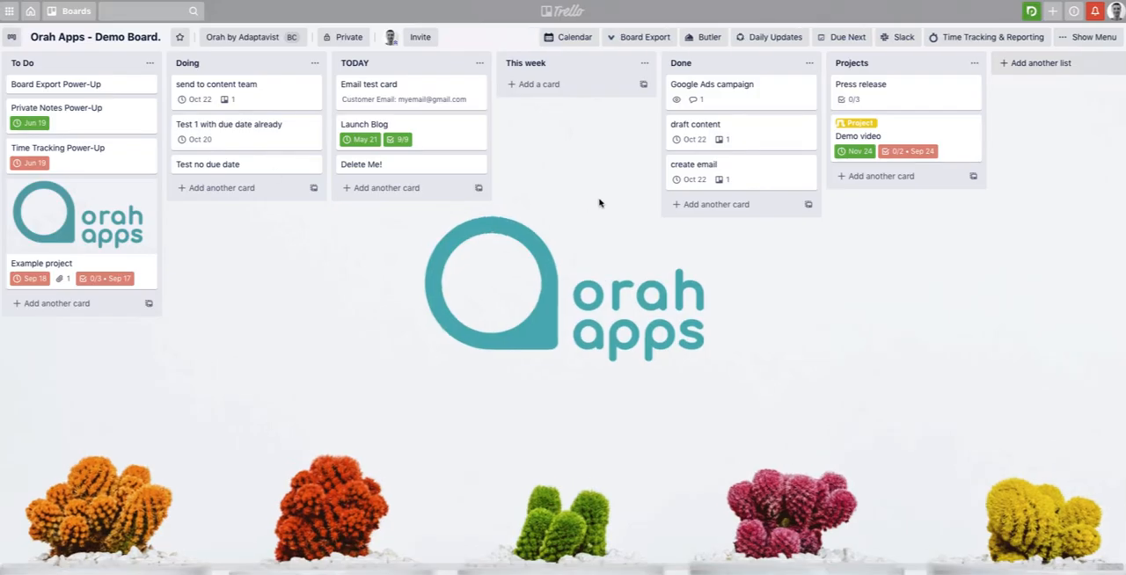
Create a new Butler rule and set its trigger to a card being added to the "This week" list
{"action": "left_click", "coordinate": [703, 44]}
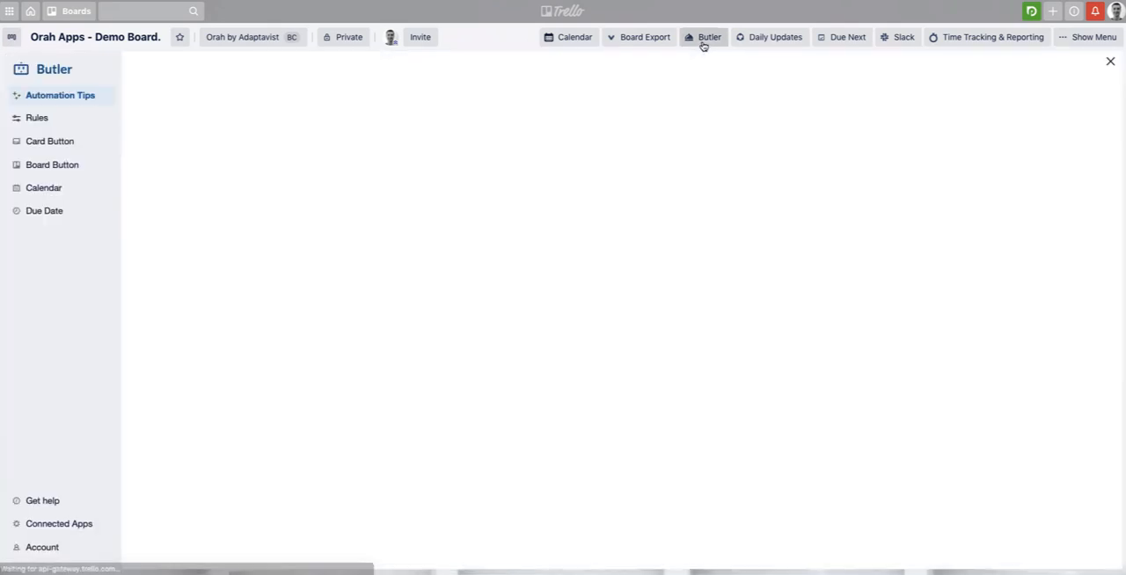
{"action": "left_click", "coordinate": [72, 123]}
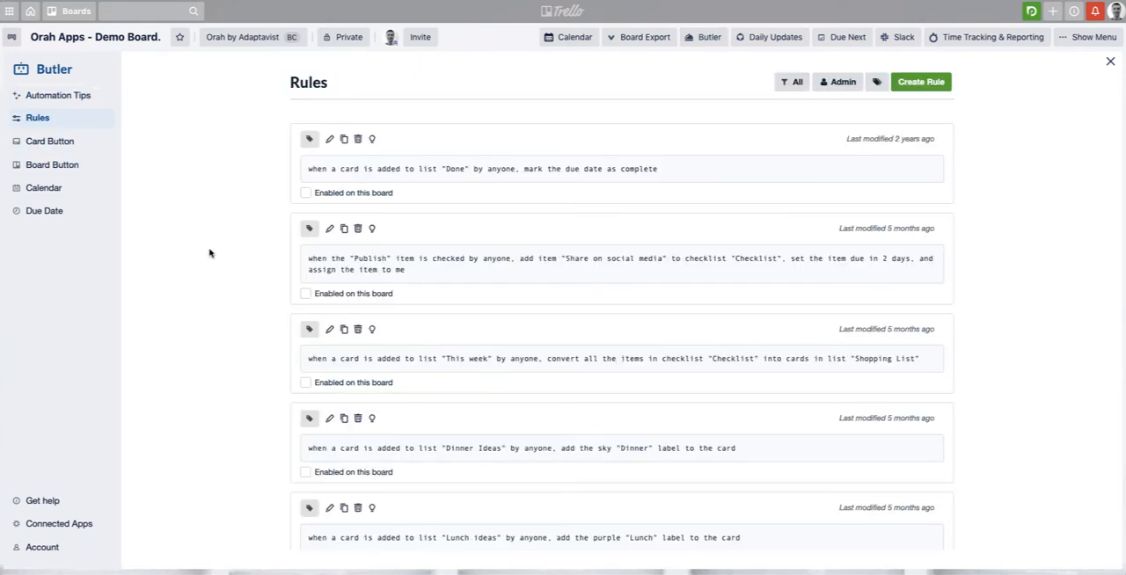
{"action": "left_click", "coordinate": [907, 82]}
{"action": "left_click", "coordinate": [611, 197]}
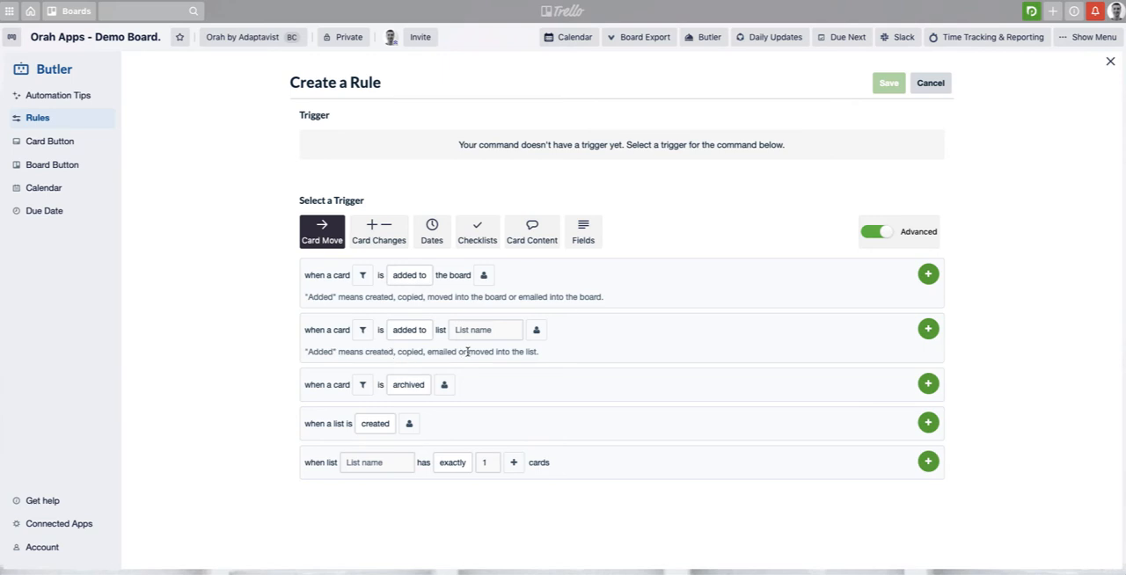
{"action": "left_click", "coordinate": [489, 330]}
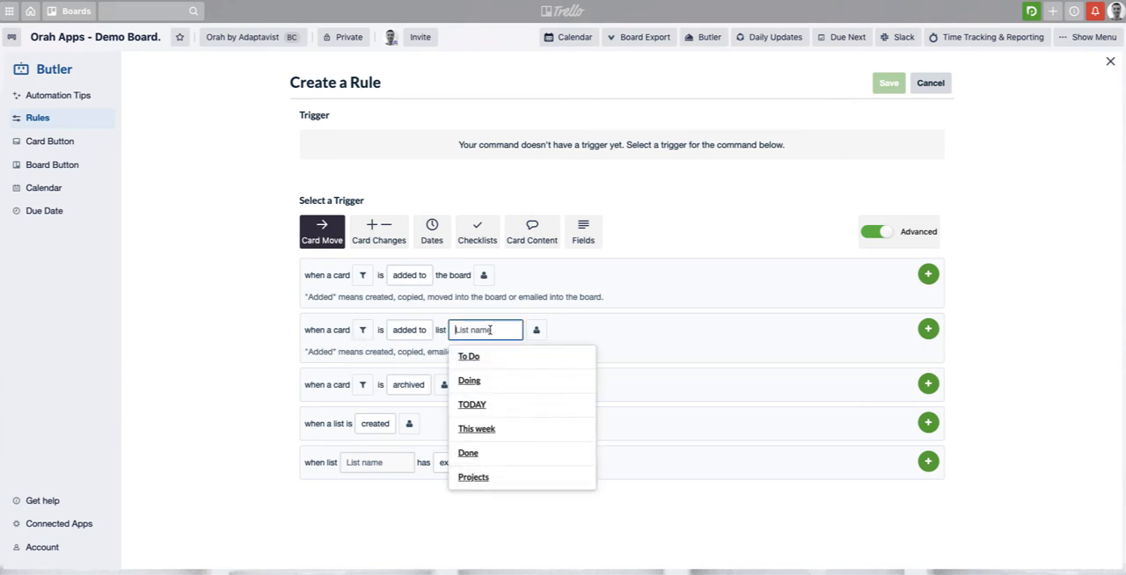
{"action": "left_click", "coordinate": [478, 429]}
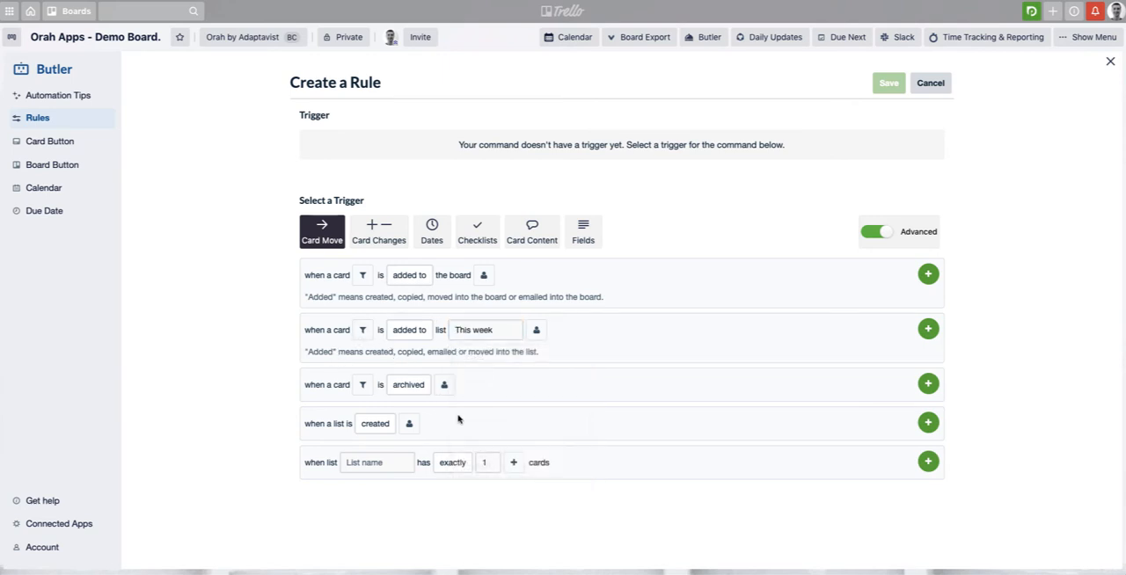
Restrict the "This week" trigger to cards without a due date and add the trigger to the rule
{"action": "left_click", "coordinate": [360, 331]}
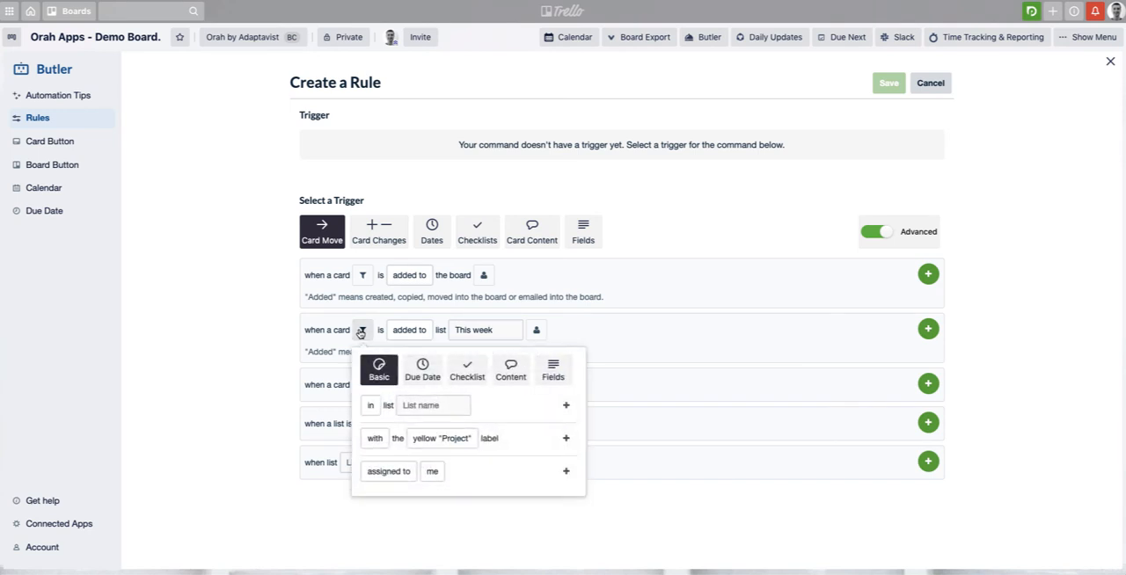
{"action": "left_click", "coordinate": [423, 373]}
{"action": "left_click", "coordinate": [374, 406]}
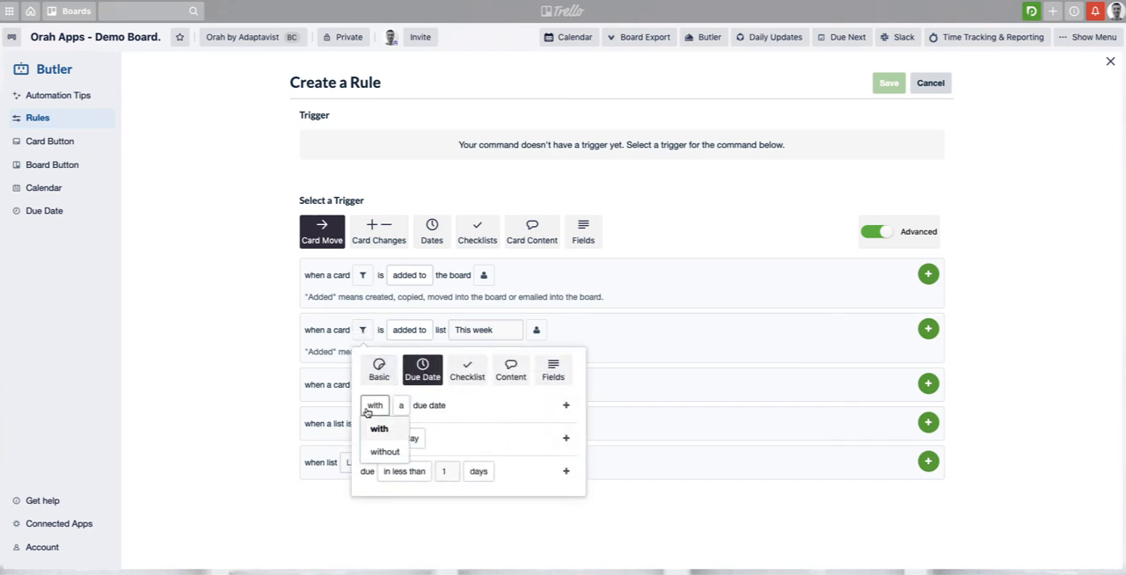
{"action": "left_click", "coordinate": [377, 452]}
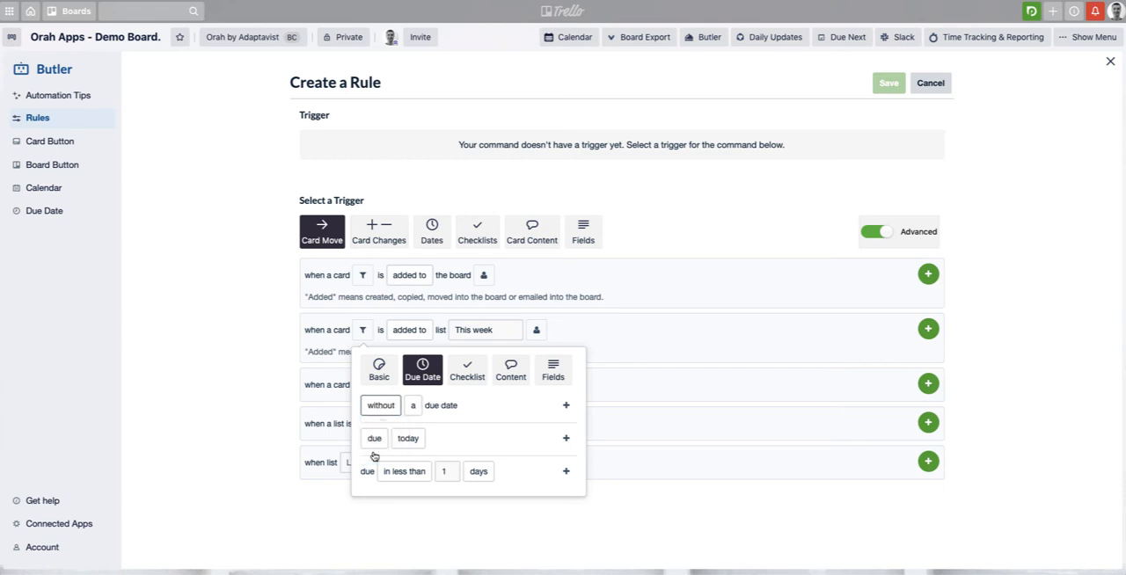
{"action": "left_click", "coordinate": [565, 405]}
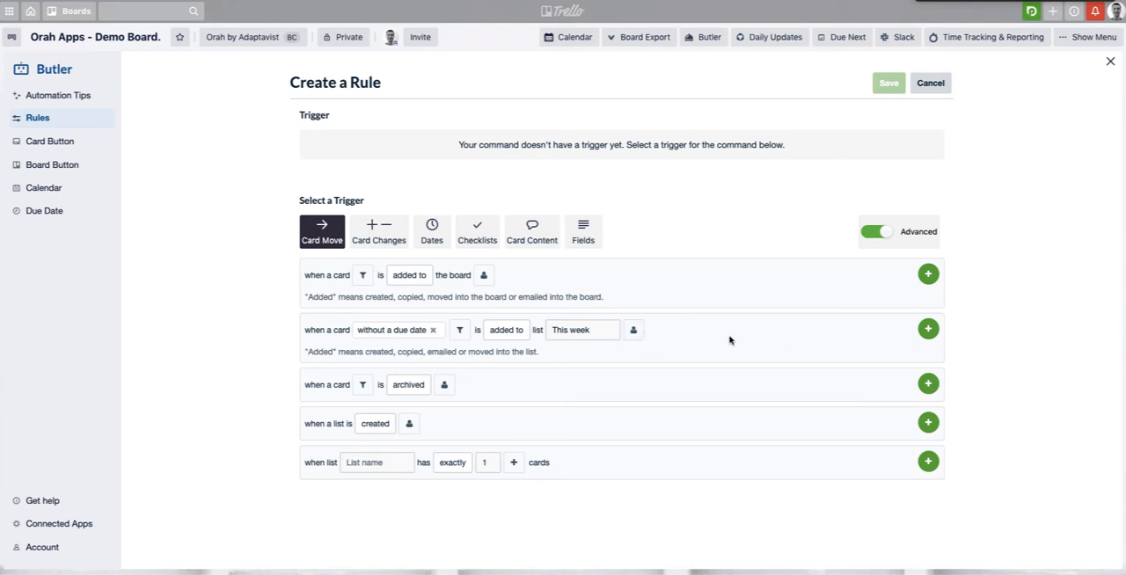
{"action": "left_click", "coordinate": [633, 331]}
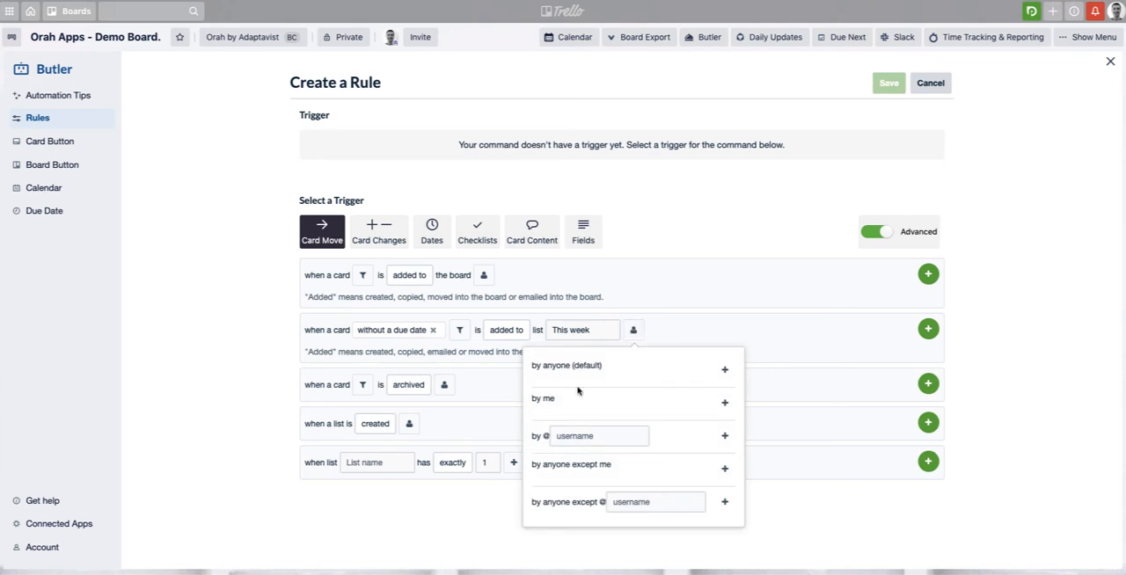
{"action": "left_click", "coordinate": [679, 322]}
{"action": "left_click", "coordinate": [928, 330]}
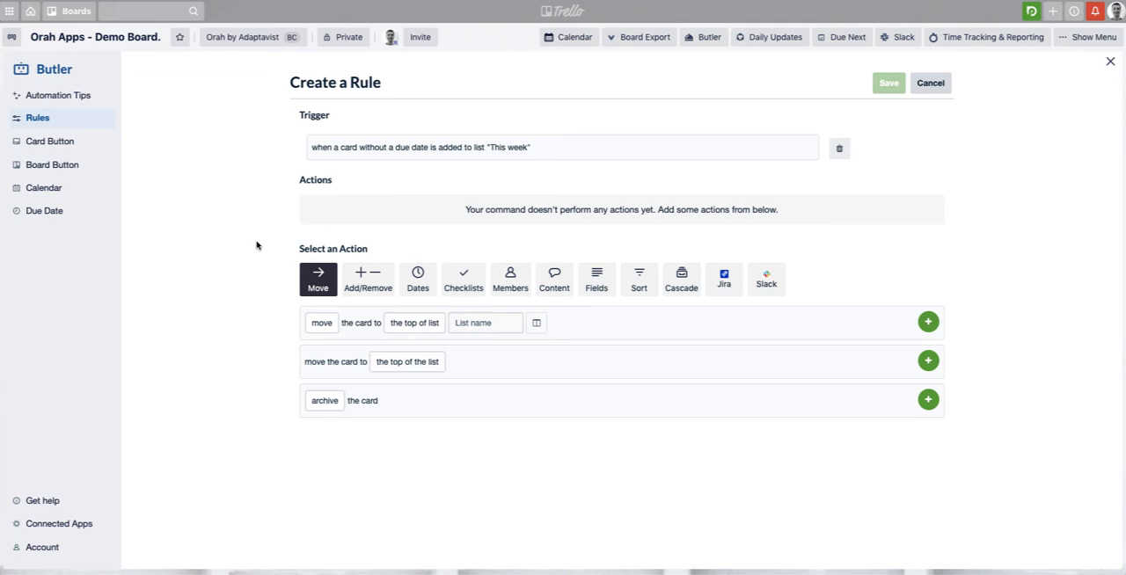
Configure the set-due date action to use the next Friday
{"action": "left_click", "coordinate": [420, 279]}
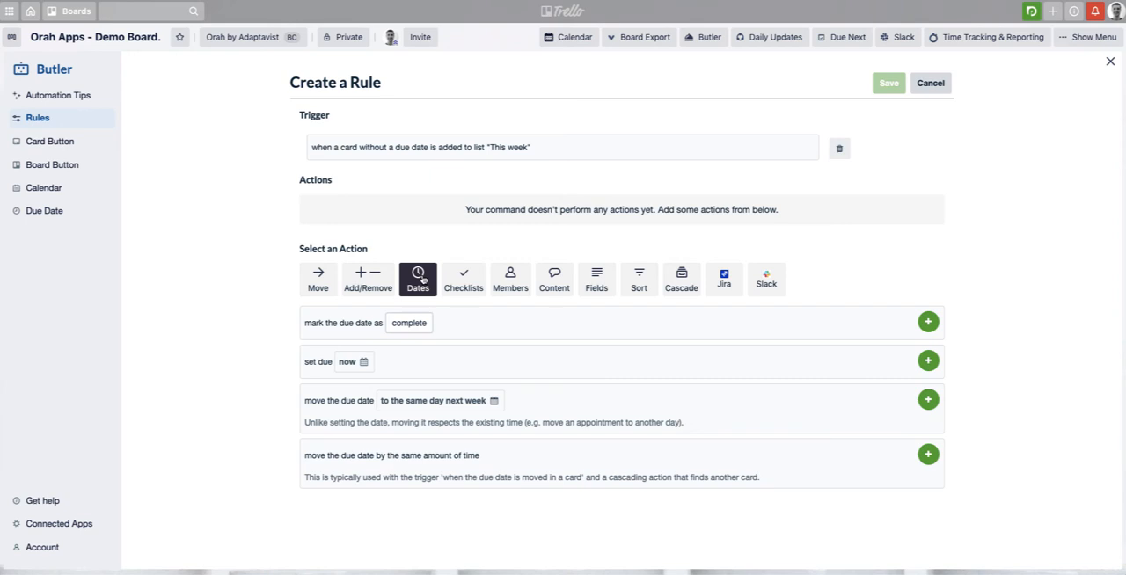
{"action": "left_click", "coordinate": [347, 362]}
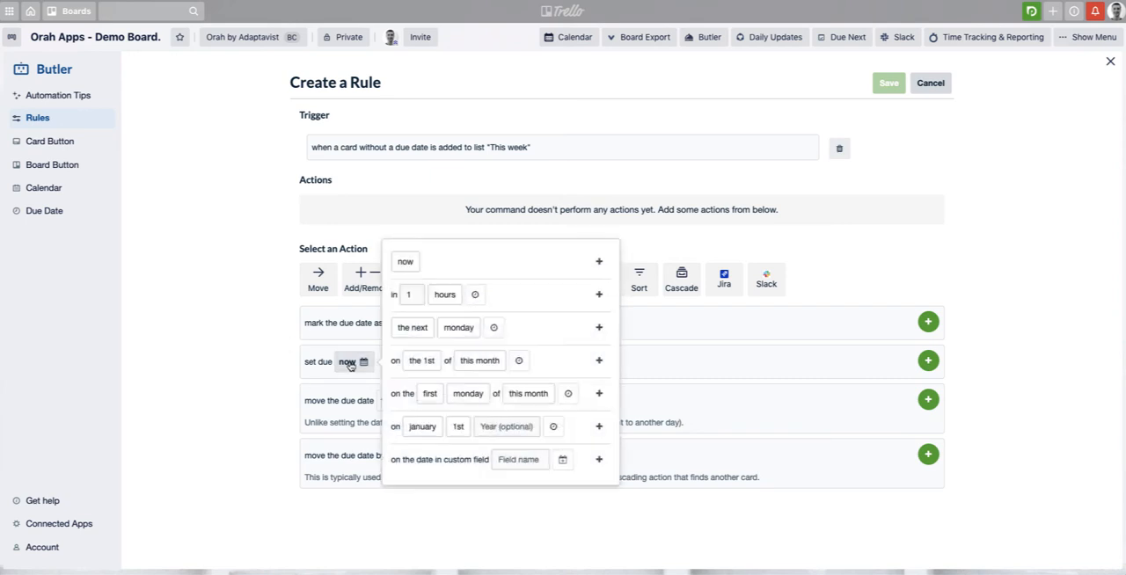
{"action": "left_click", "coordinate": [410, 328]}
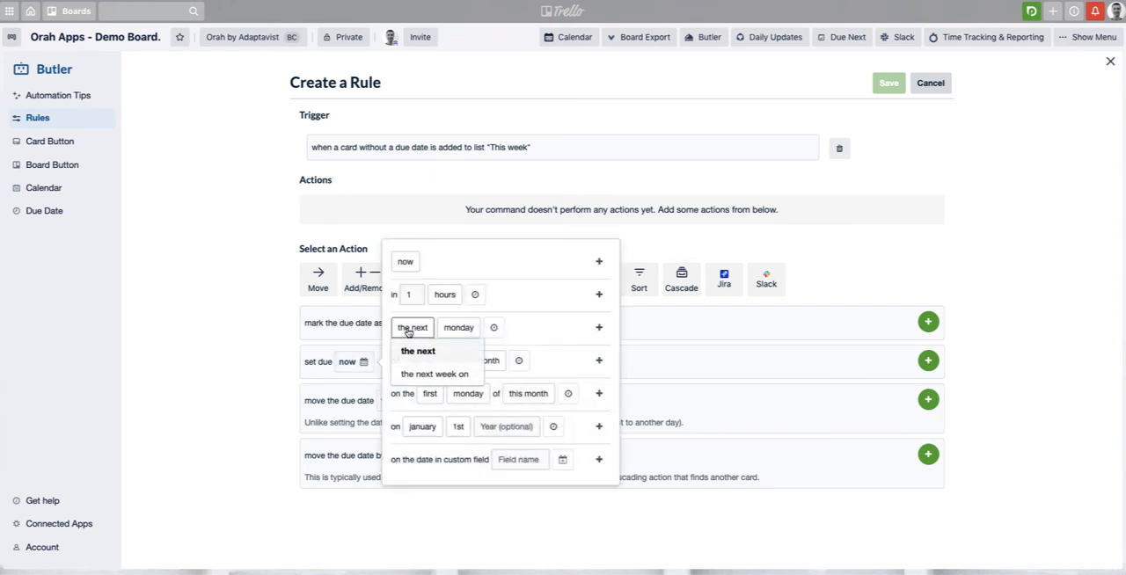
{"action": "left_click", "coordinate": [452, 332]}
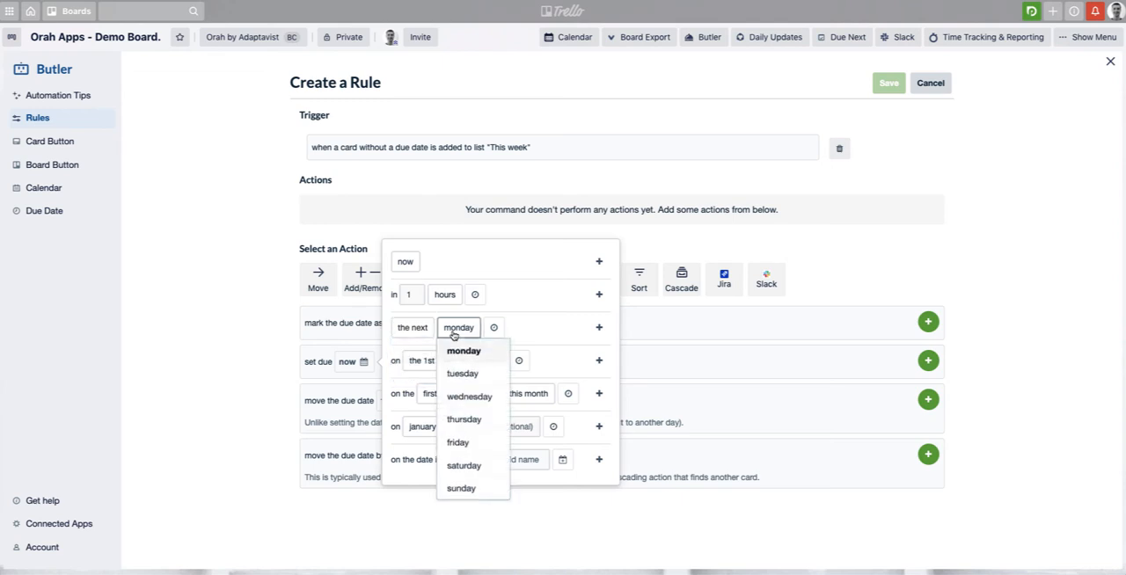
{"action": "left_click", "coordinate": [479, 448]}
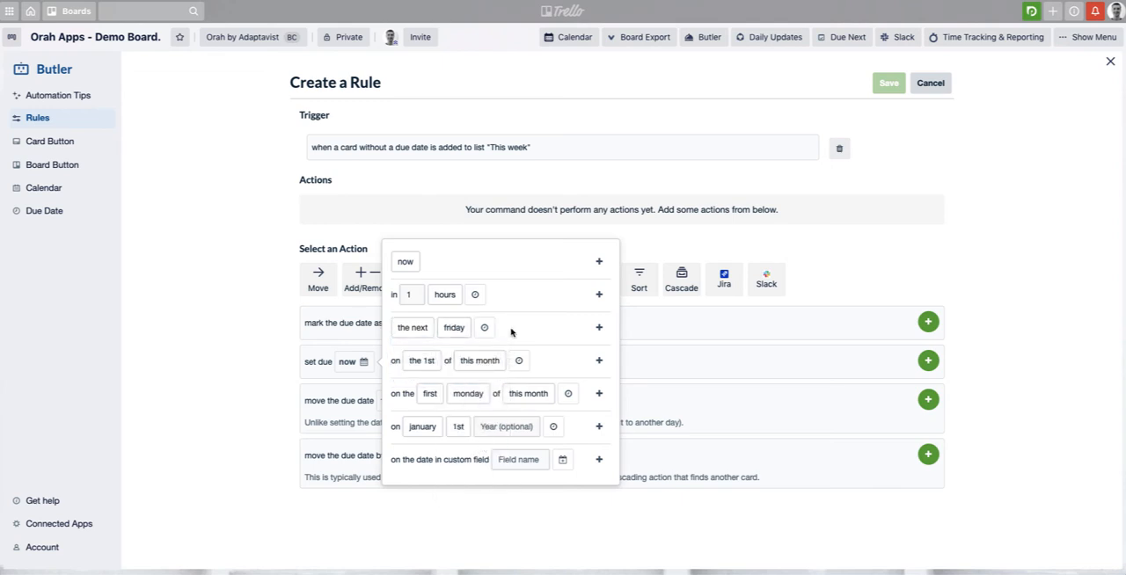
Give the next-Friday due date a time of 5:00 pm
{"action": "left_click", "coordinate": [484, 327]}
{"action": "left_click", "coordinate": [501, 332]}
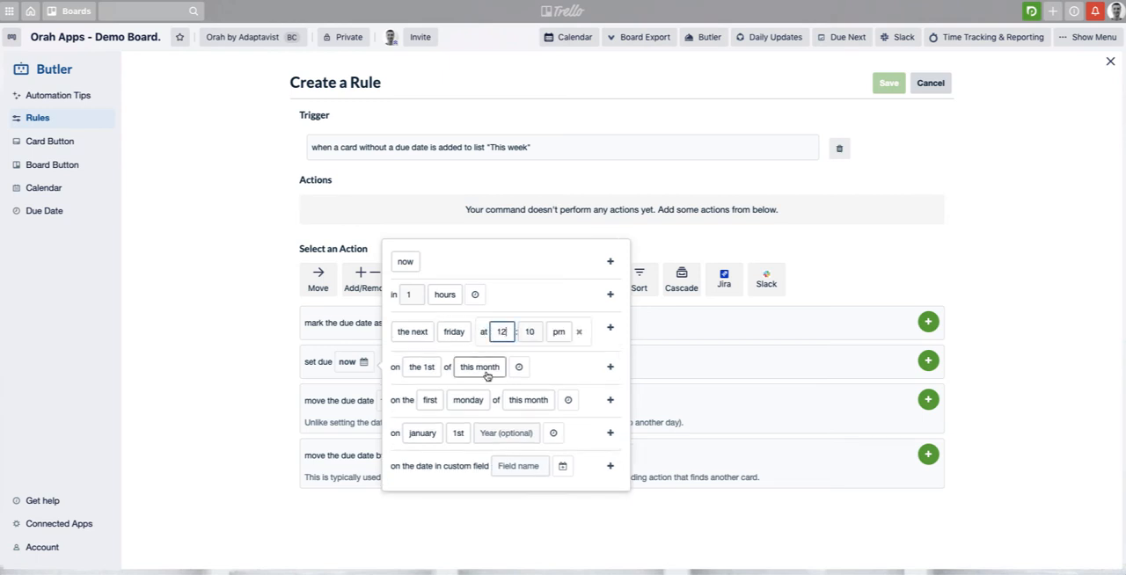
{"action": "mouse_move", "coordinate": [486, 377]}
{"action": "key", "text": "BackSpace"}
{"action": "key", "text": "BackSpace"}
{"action": "type", "text": "5"}
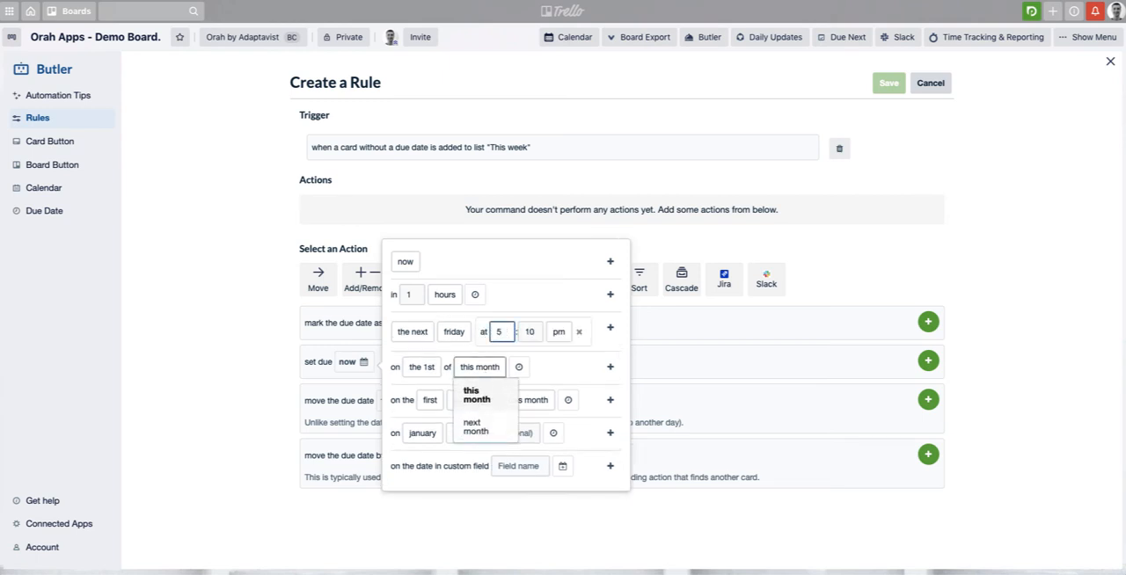
{"action": "key", "text": "Tab"}
{"action": "type", "text": "00"}
{"action": "left_click", "coordinate": [603, 345]}
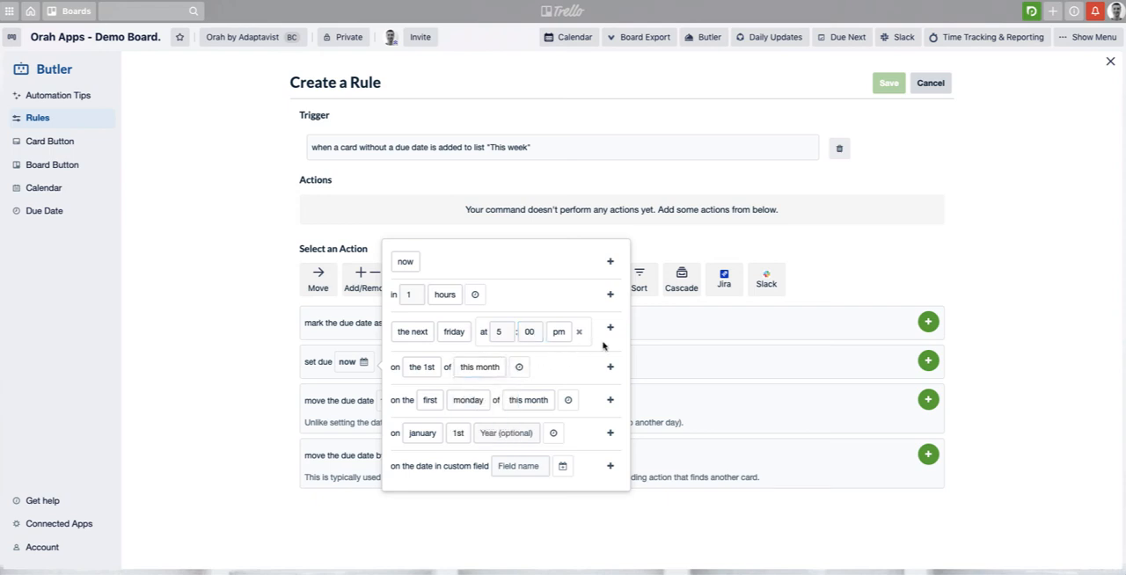
Add the action setting cards due the next Friday at 5:00 pm to the rule, and save the rule
{"action": "mouse_move", "coordinate": [410, 337]}
{"action": "left_click", "coordinate": [610, 327]}
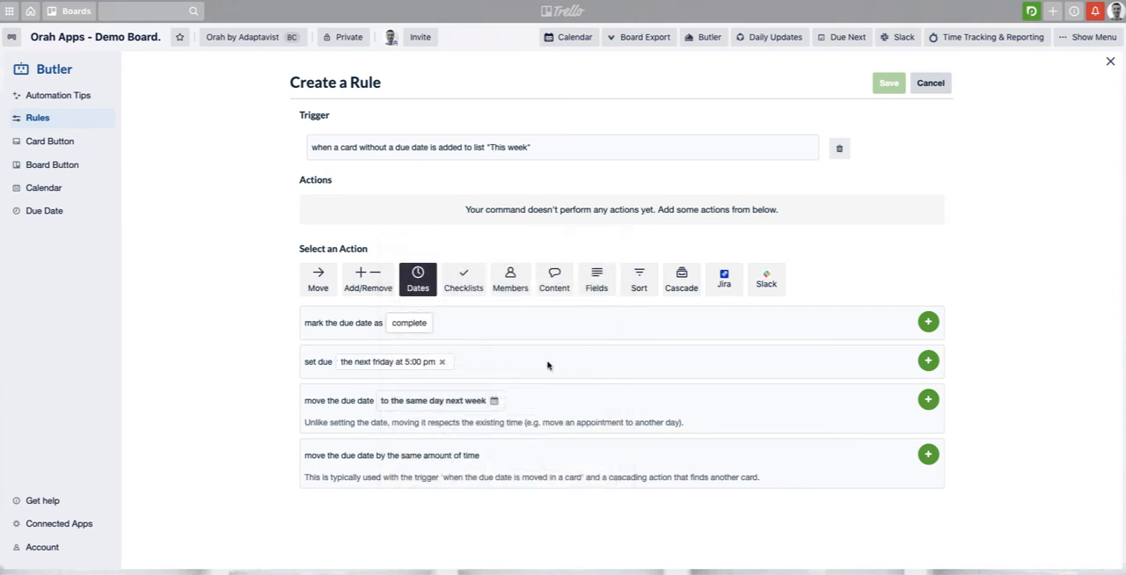
{"action": "left_click", "coordinate": [929, 361]}
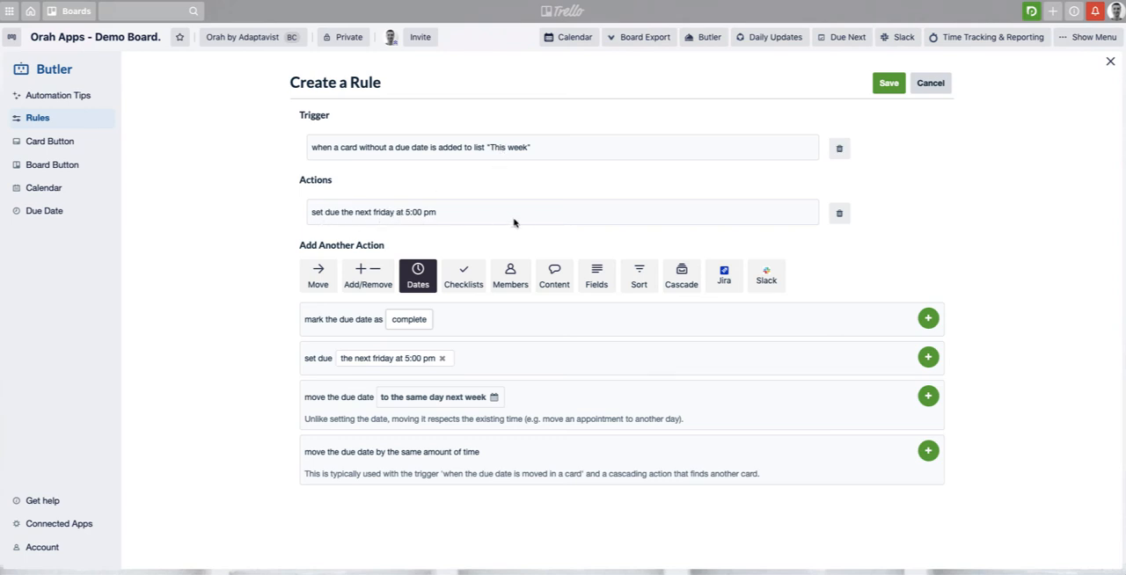
{"action": "left_click", "coordinate": [890, 85]}
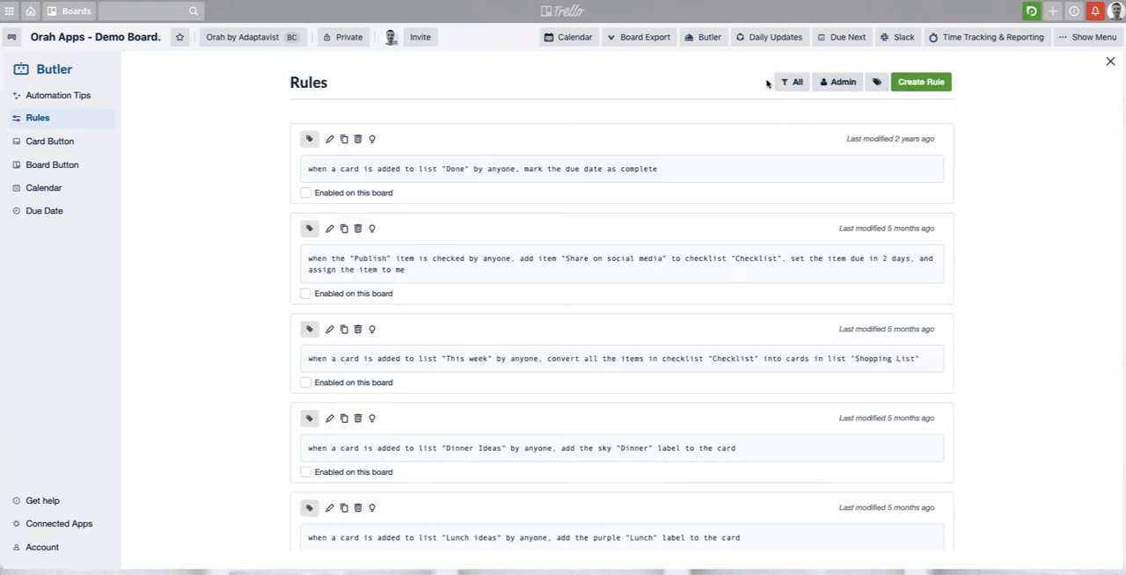
Filter the rules list to enabled rules to check the new one, and return to the board
{"action": "left_click", "coordinate": [794, 82]}
{"action": "left_click", "coordinate": [793, 141]}
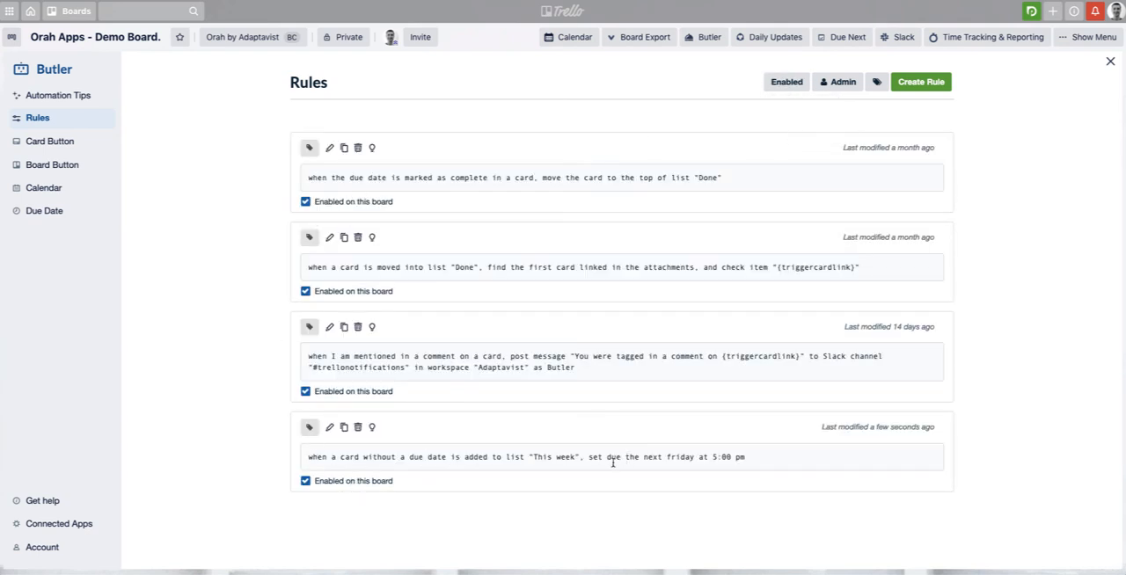
{"action": "left_click", "coordinate": [1111, 63]}
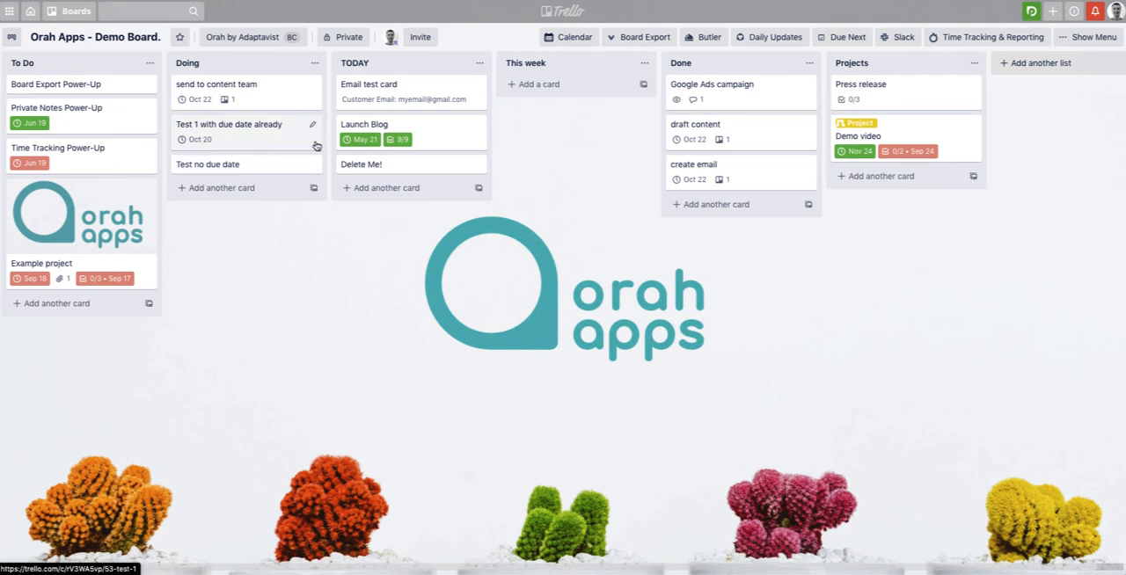
Move the cards "Test 1 with due date already" and "Test no due date" from Doing to This week
{"action": "left_click_drag", "start_coordinate": [249, 143], "coordinate": [552, 98]}
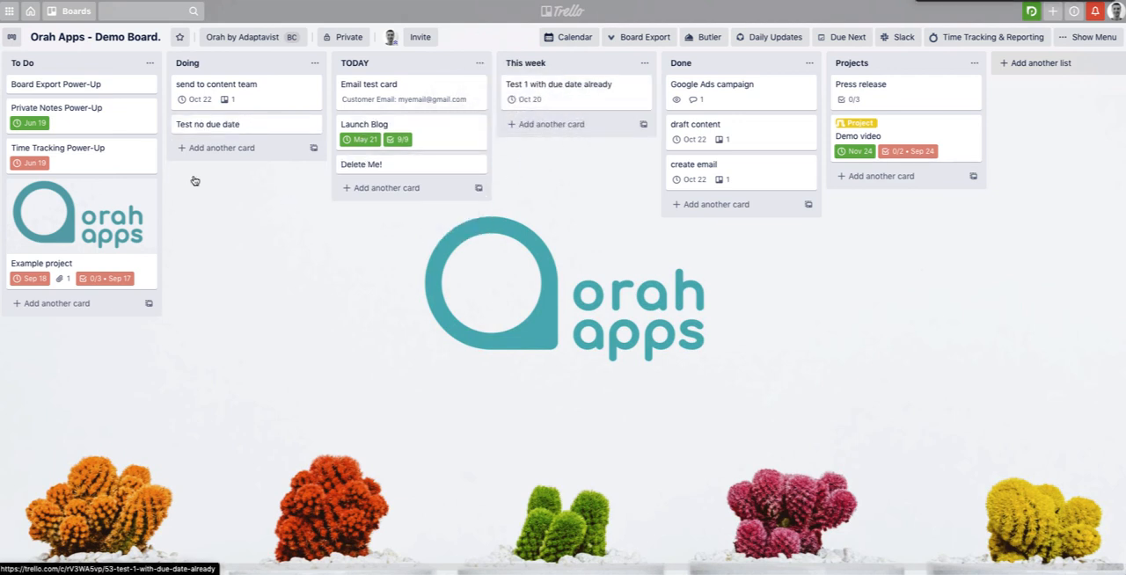
{"action": "left_click_drag", "start_coordinate": [277, 134], "coordinate": [554, 128]}
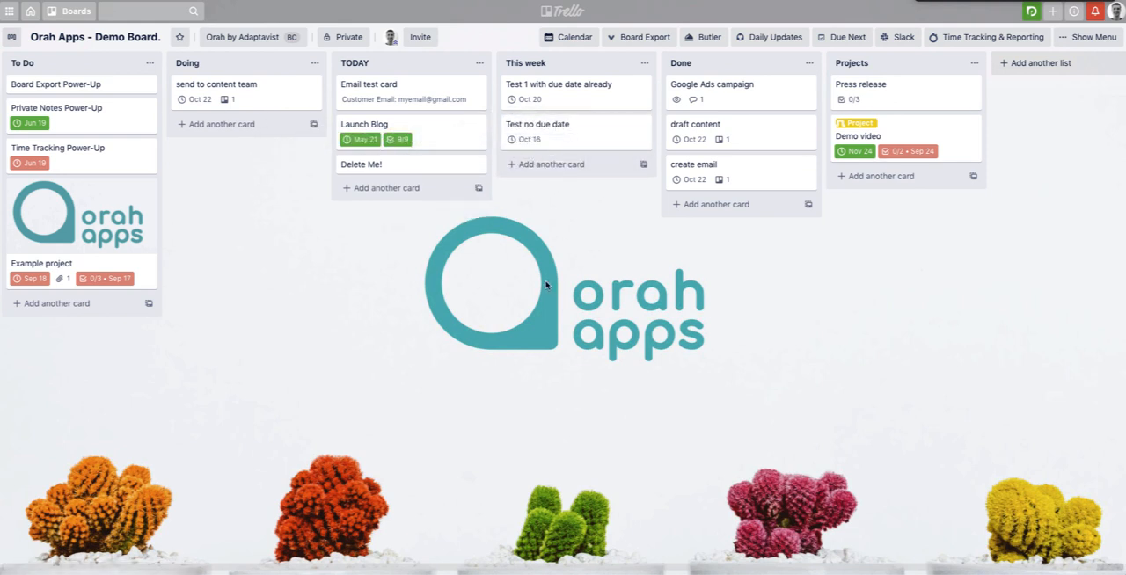
Check the due dates of the "Test no due date" and "Test 1 with due date already" cards in This week
{"action": "left_click", "coordinate": [554, 147]}
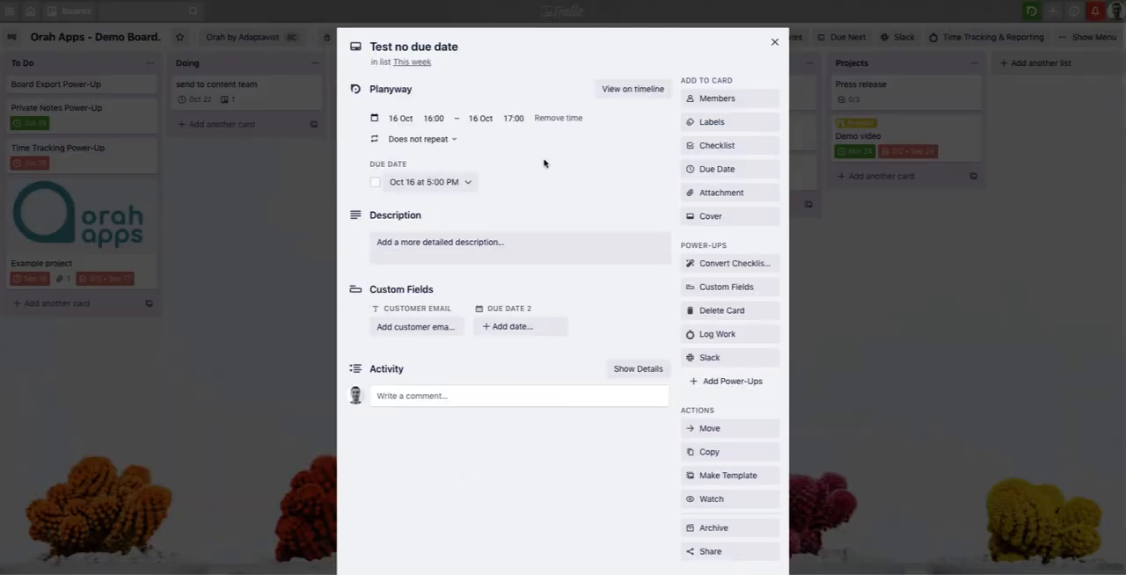
{"action": "left_click", "coordinate": [428, 183]}
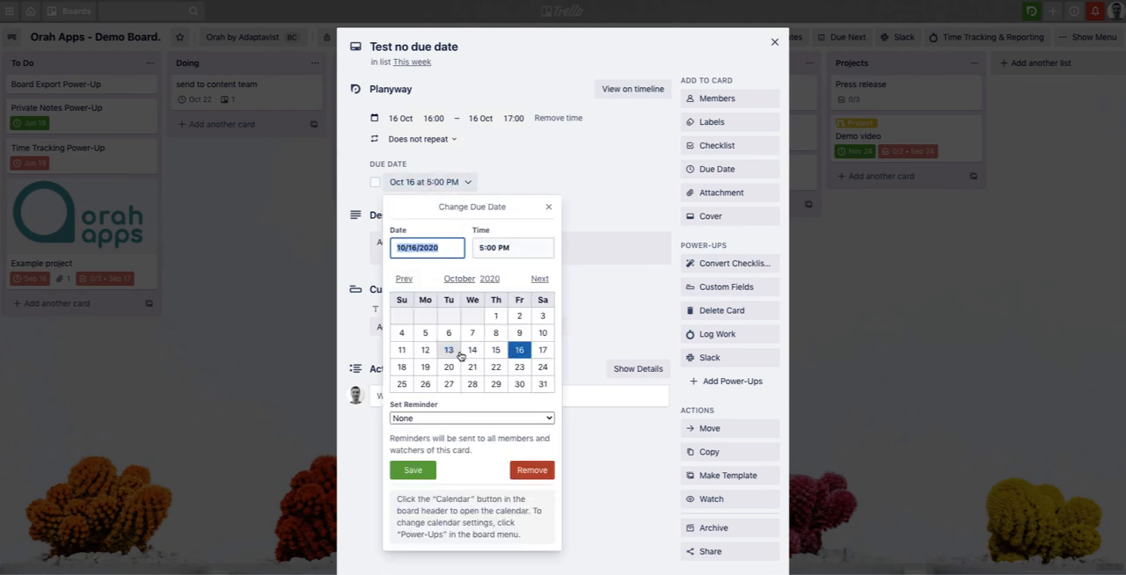
{"action": "left_click", "coordinate": [547, 209]}
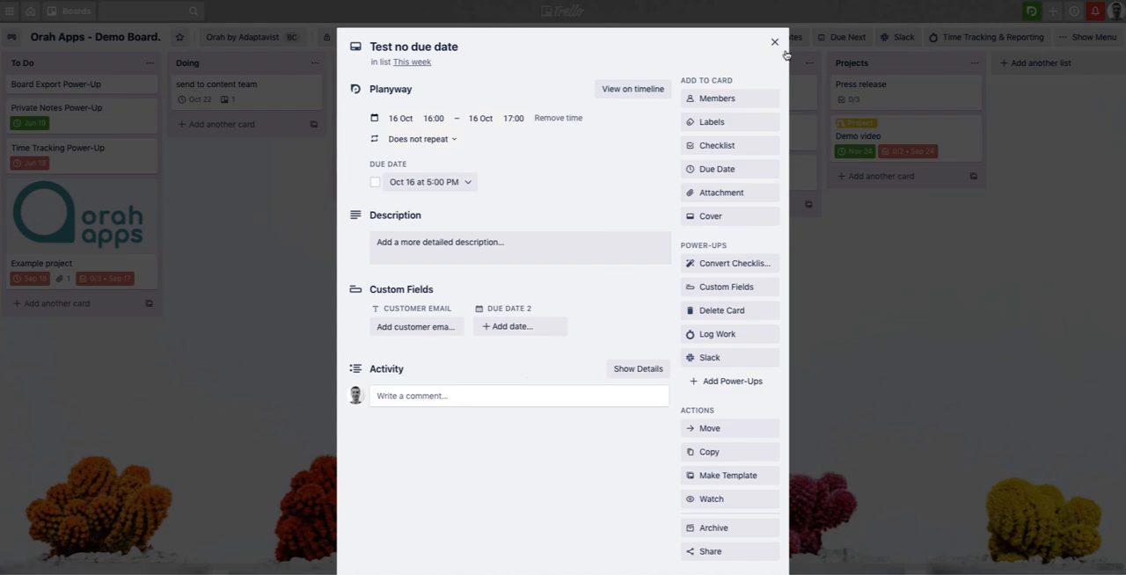
{"action": "key", "text": "Escape"}
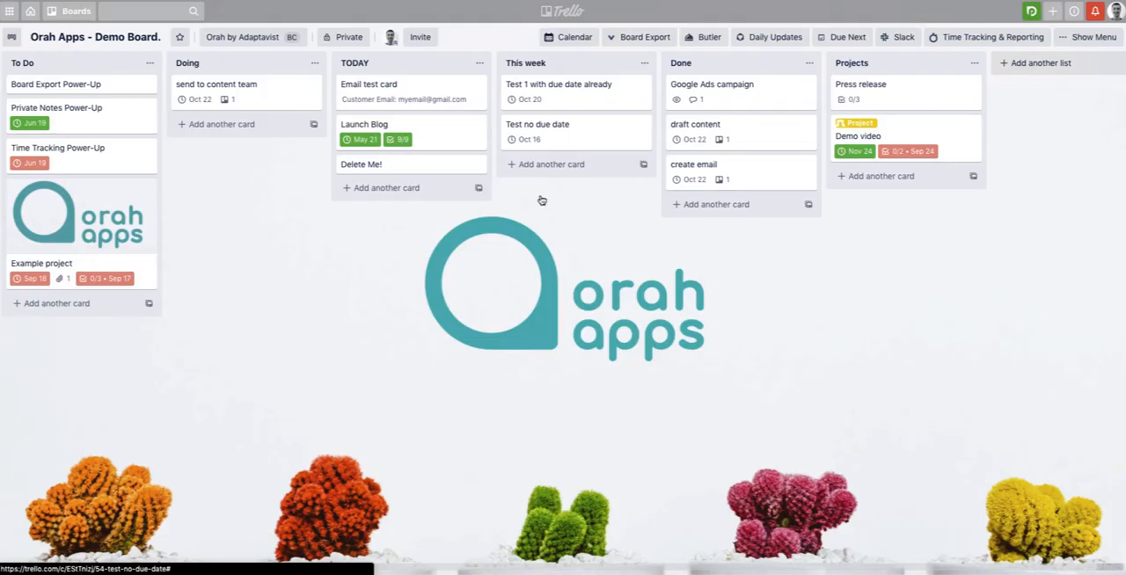
{"action": "left_click", "coordinate": [570, 106]}
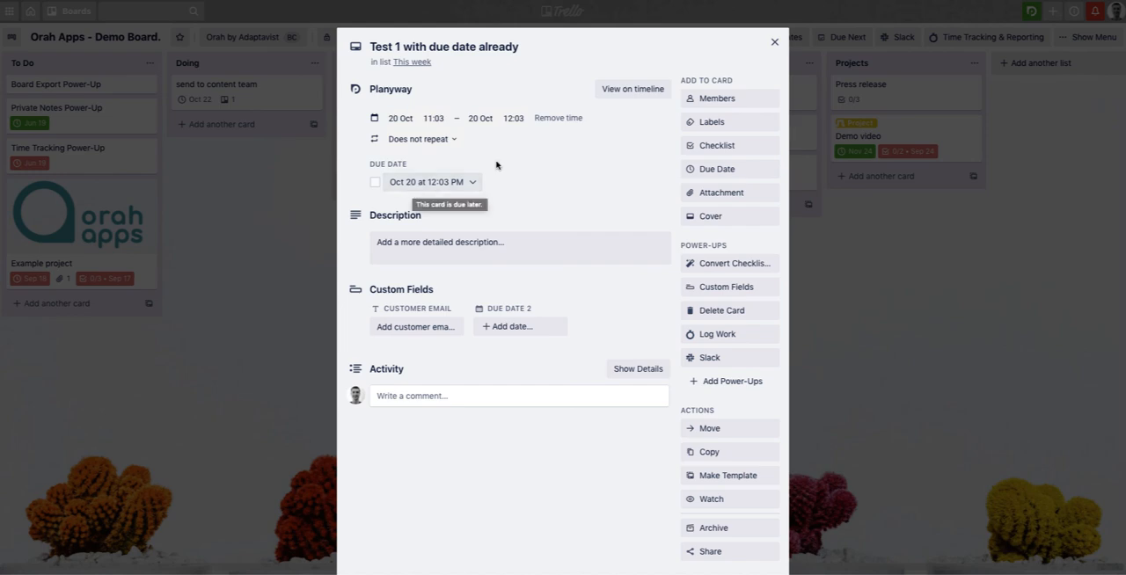
{"action": "left_click", "coordinate": [774, 41]}
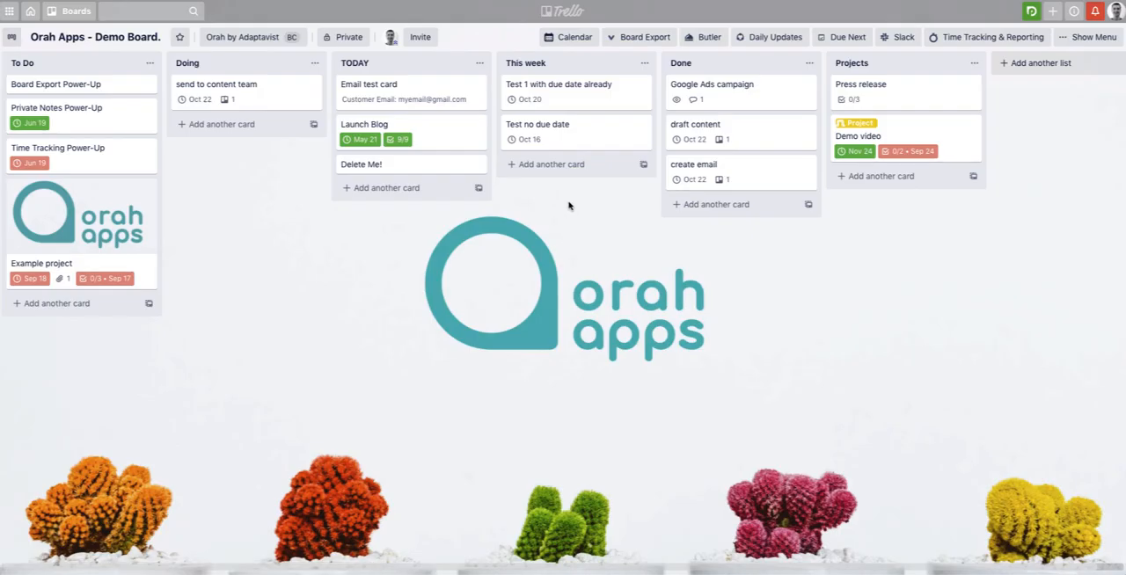